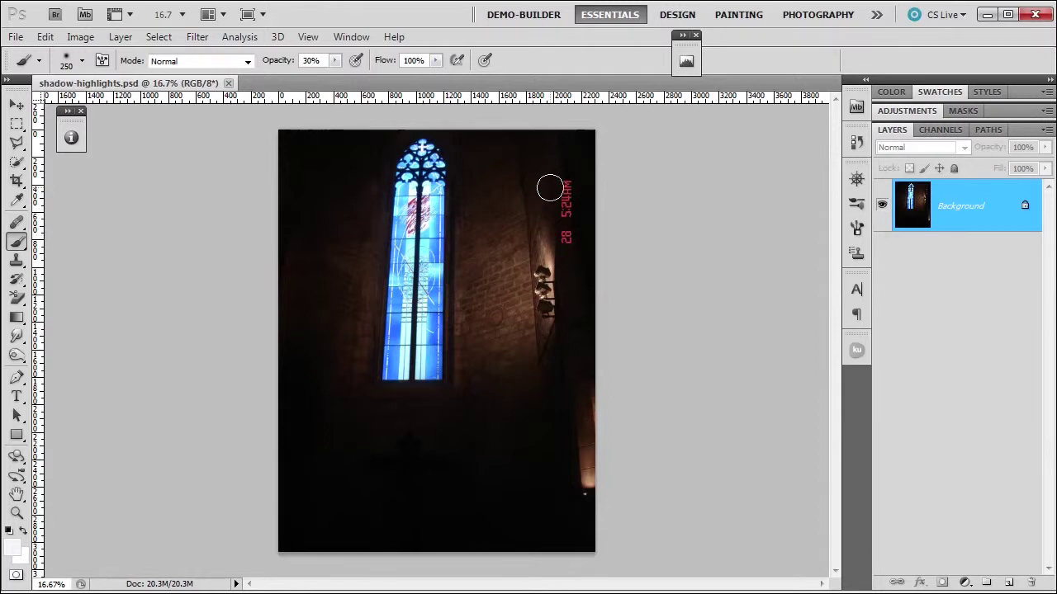
Step: Start a Shadows/Highlights adjustment on the Background layer with the additional options shown, and compare the photo with and without the preview
click(80, 38)
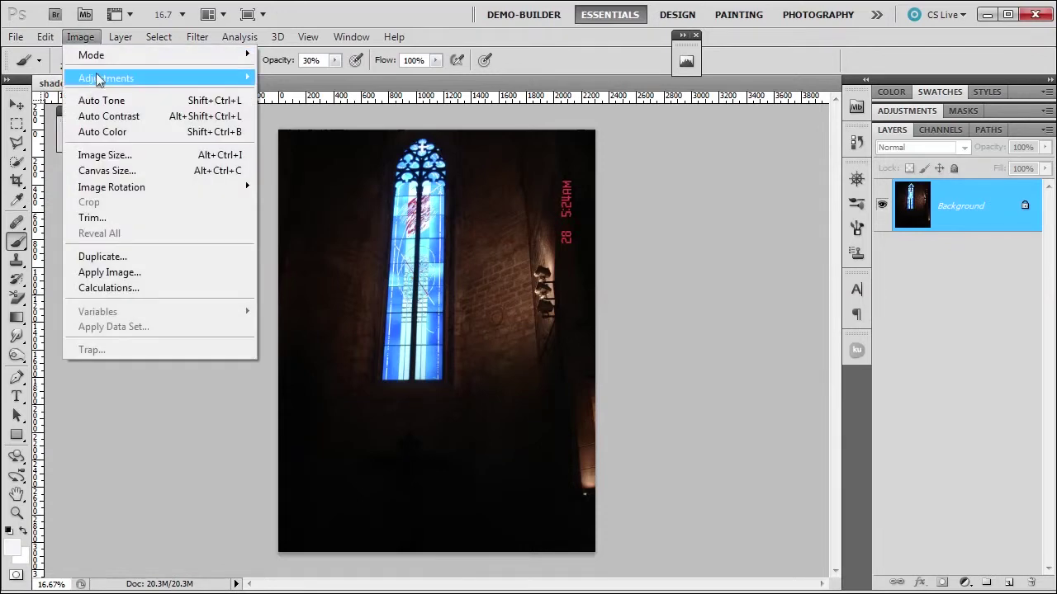
mouse_move(228, 77)
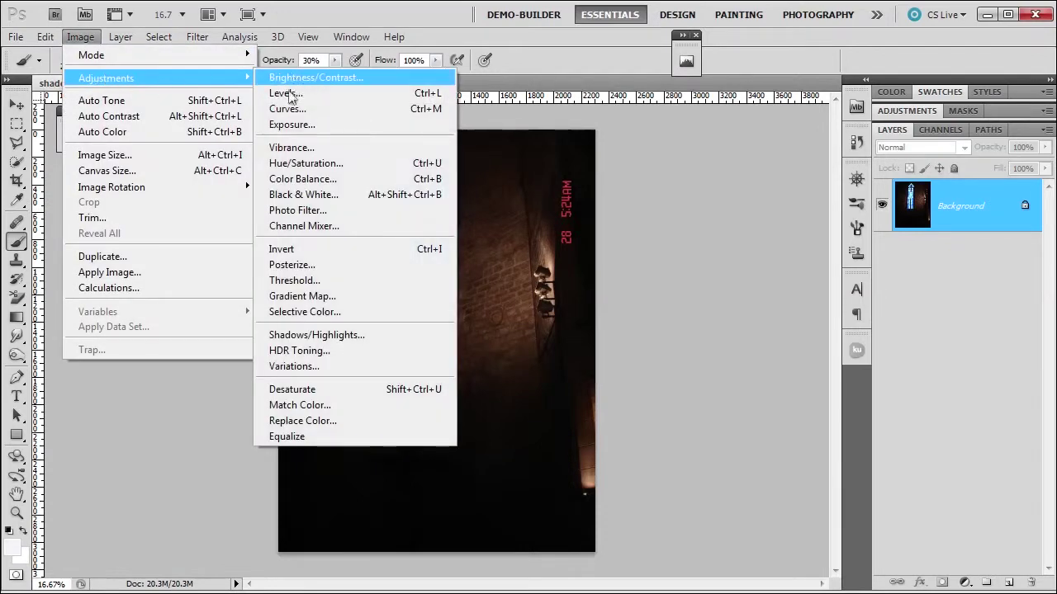
click(322, 334)
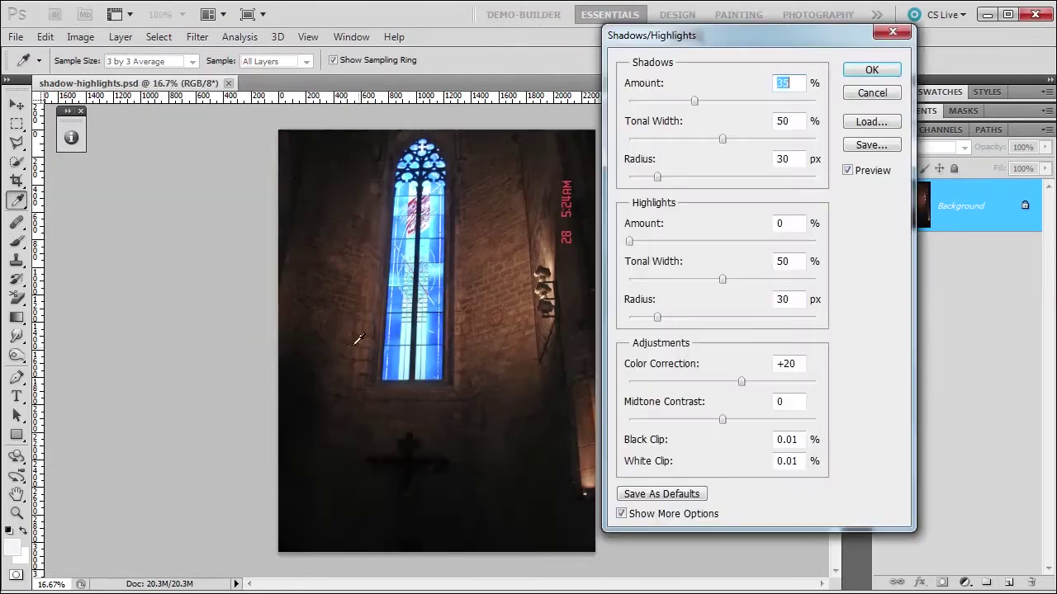
click(621, 514)
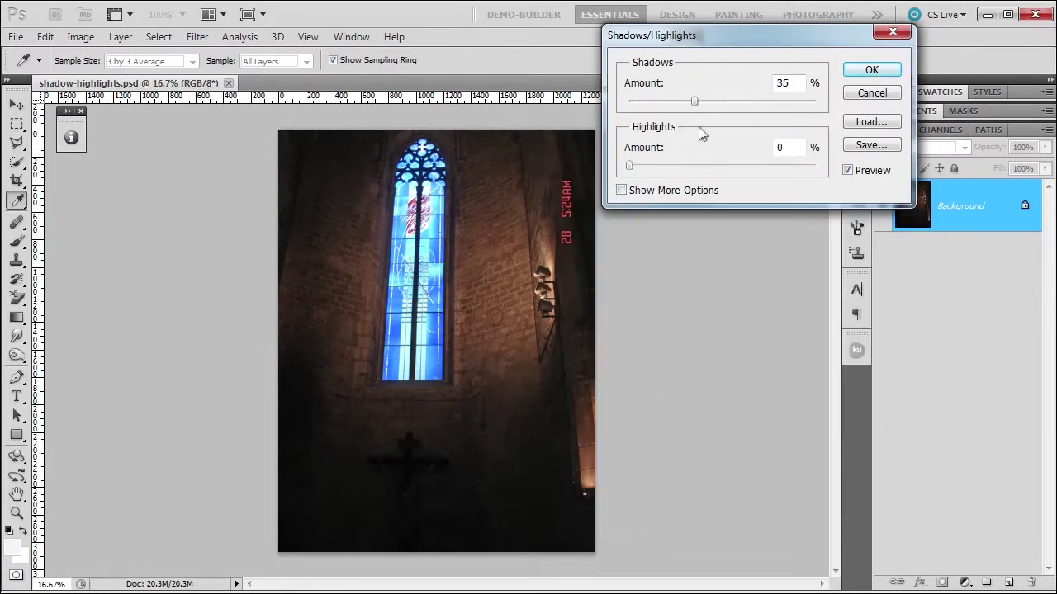
click(621, 191)
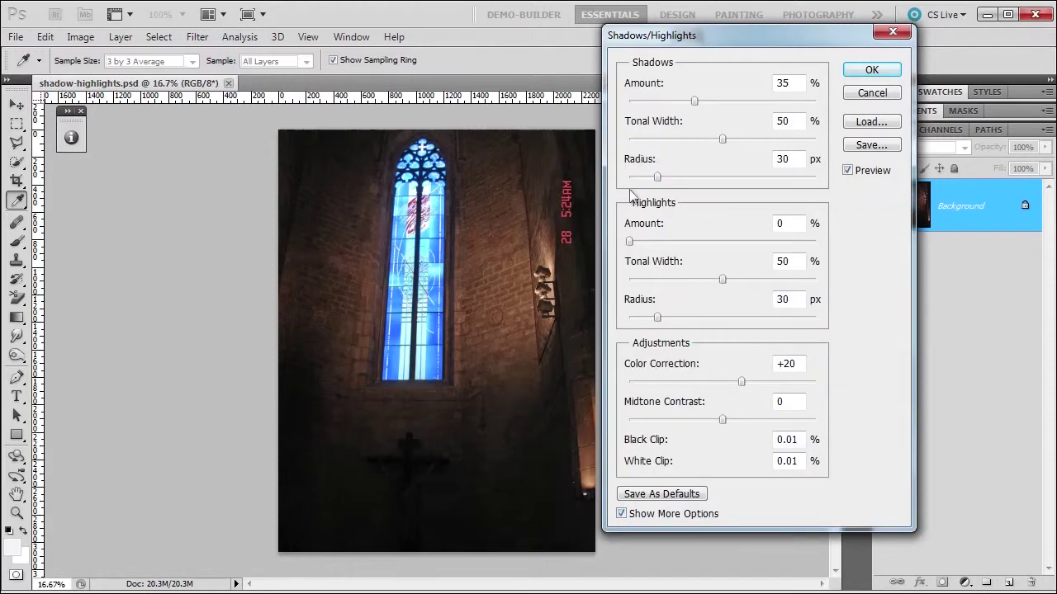
click(847, 171)
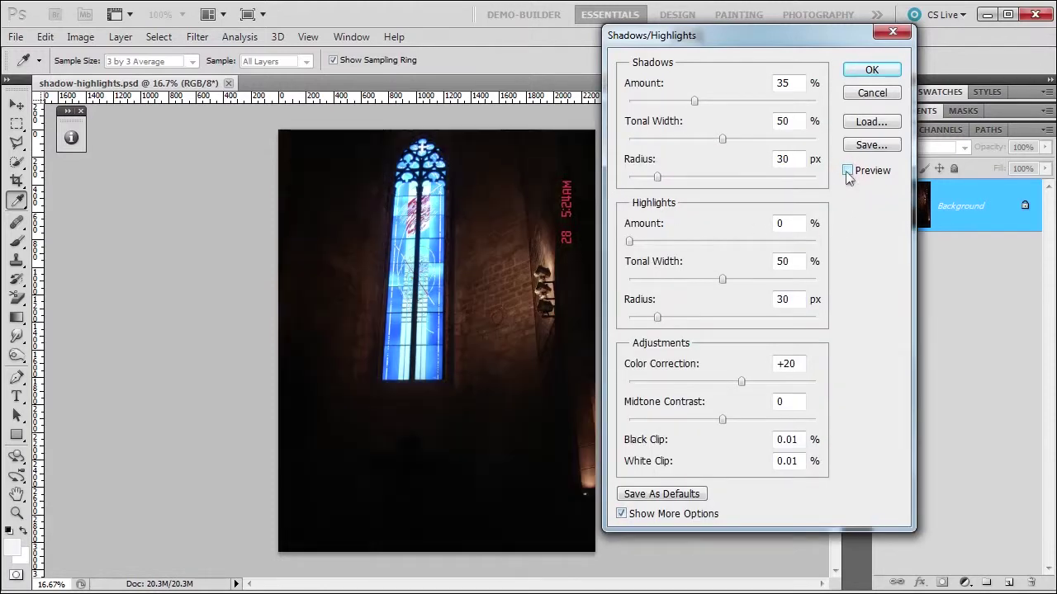
click(847, 172)
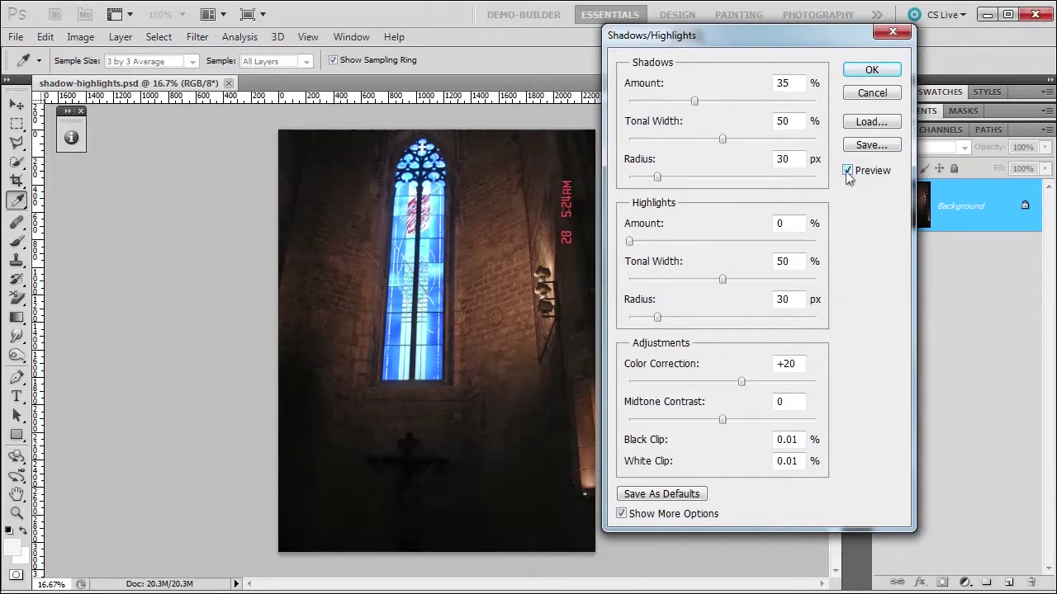
Step: Set the shadows amount to 67%, the tonal width to 76% and the radius to 181 px
key(alt)
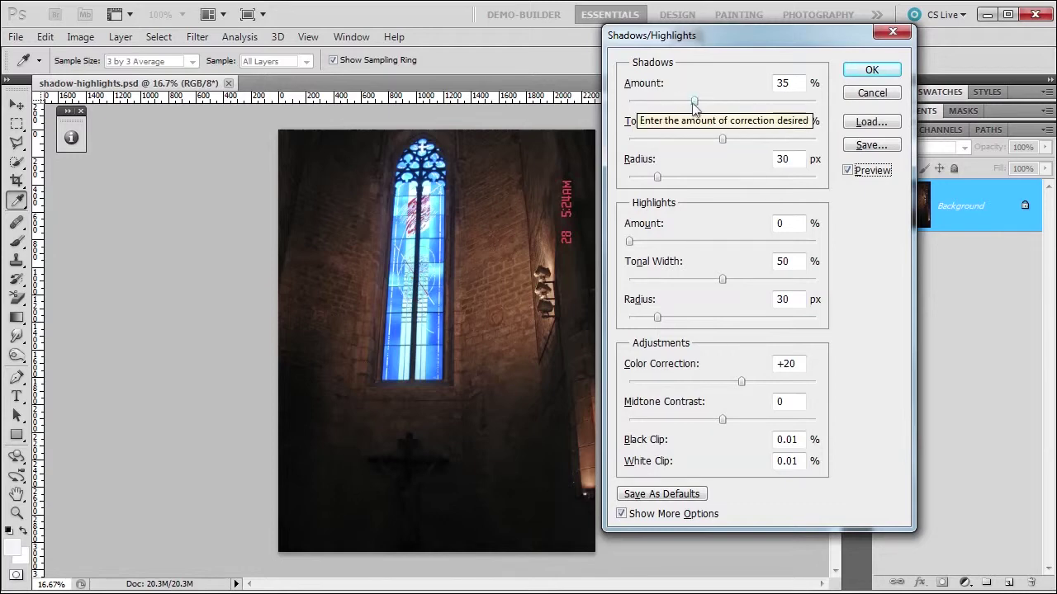
drag(693, 101, 759, 107)
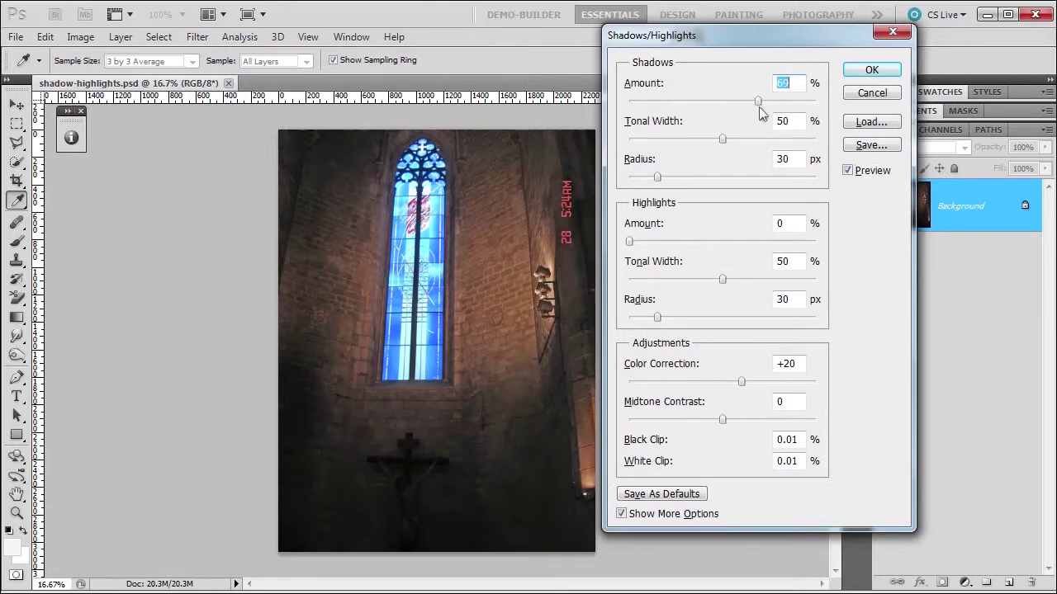
drag(759, 108, 633, 101)
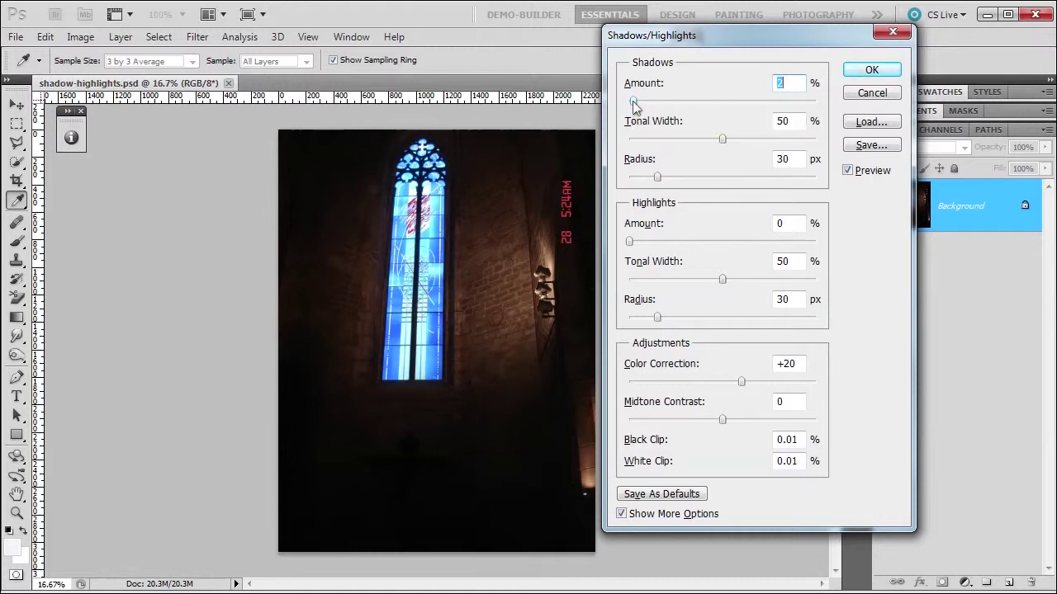
drag(634, 101, 754, 111)
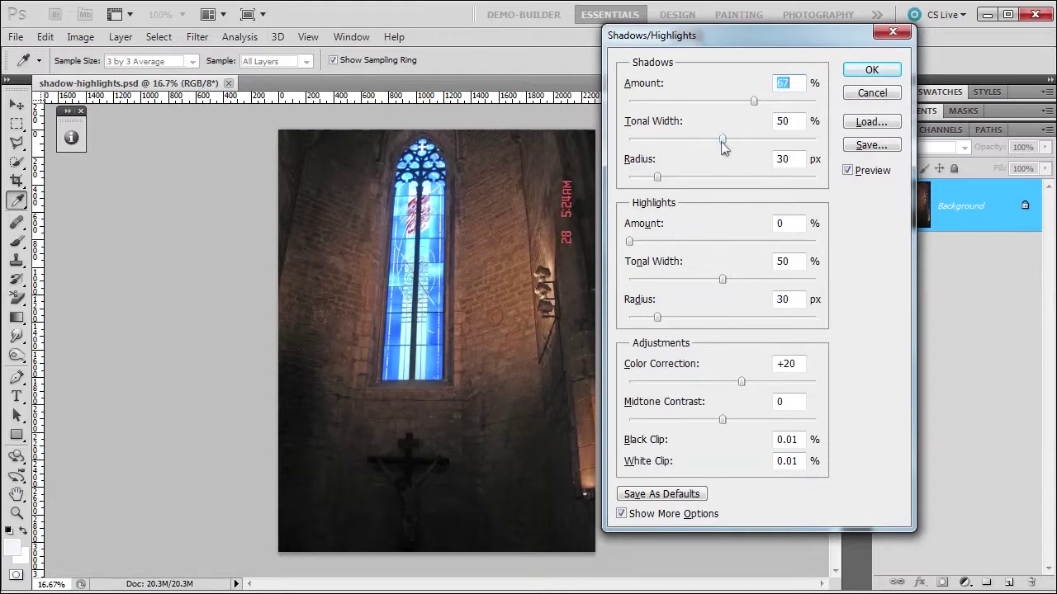
drag(724, 141, 774, 162)
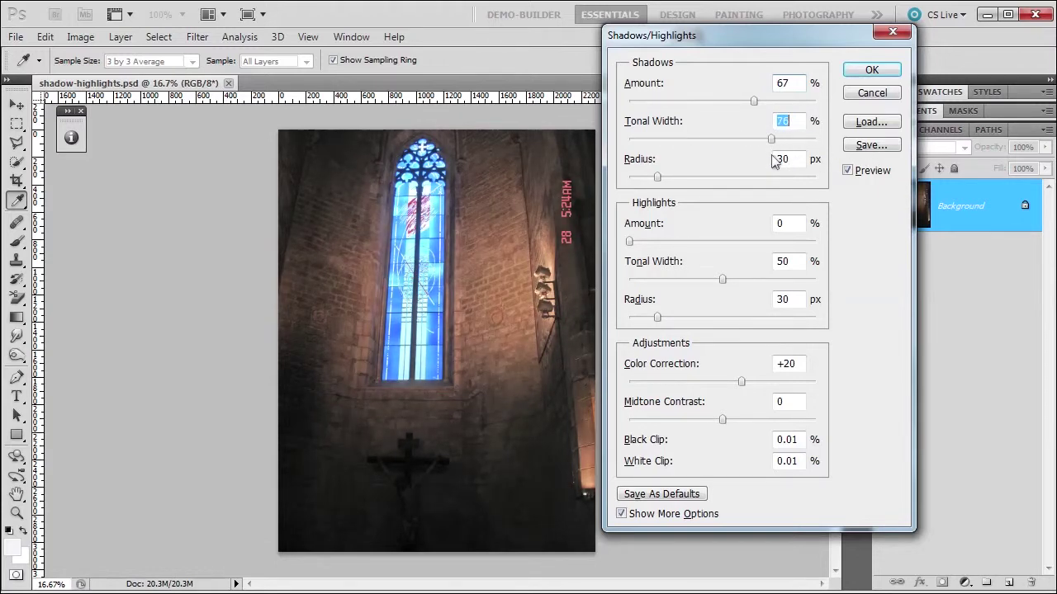
drag(656, 175, 762, 193)
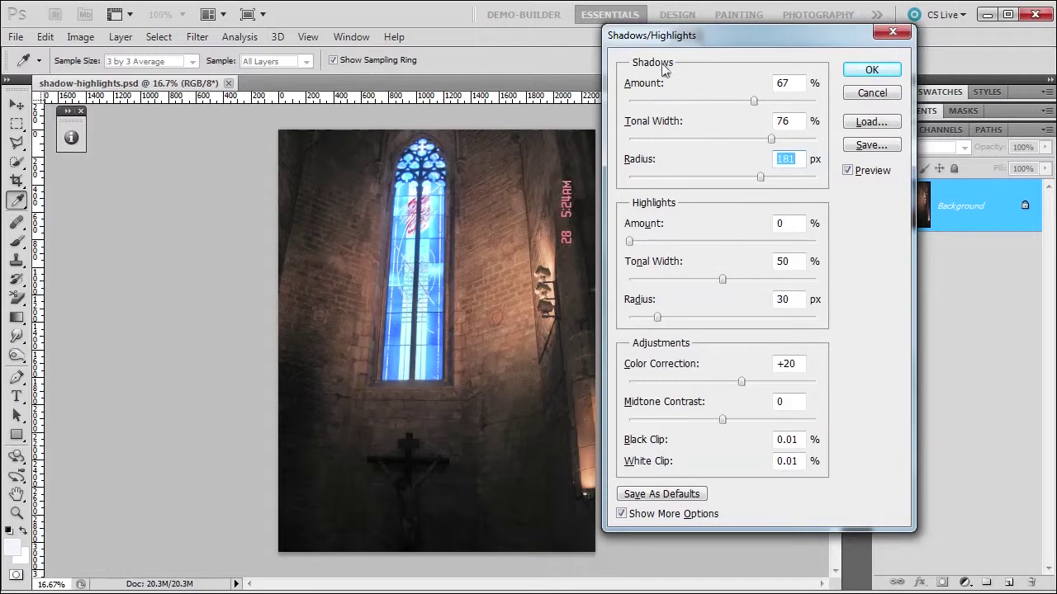
Step: Set the highlights amount to 29%, keeping the highlights tonal width at 50%
click(628, 241)
drag(629, 241, 651, 246)
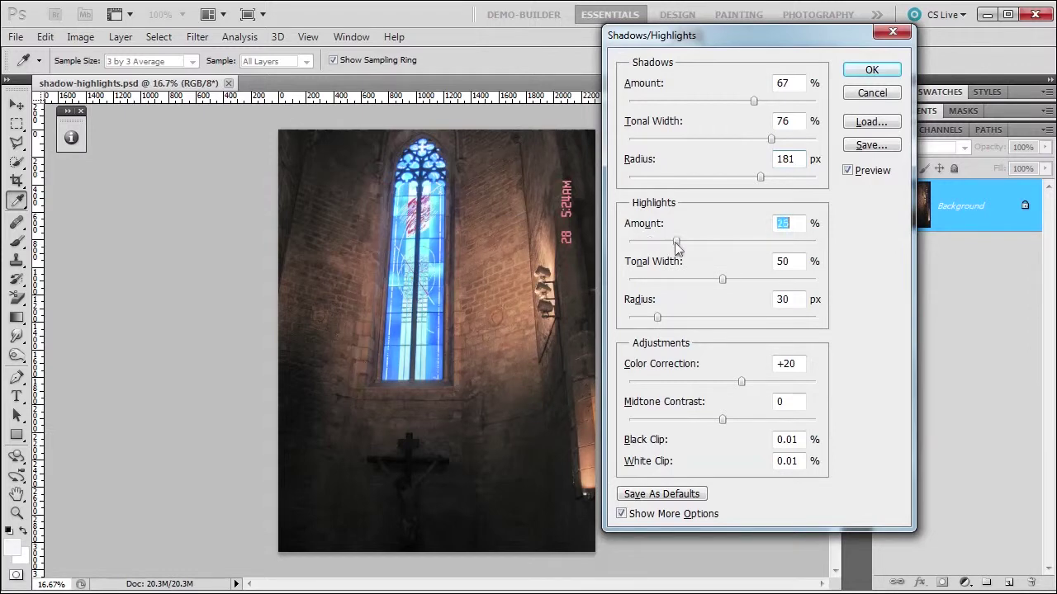
drag(676, 246, 634, 243)
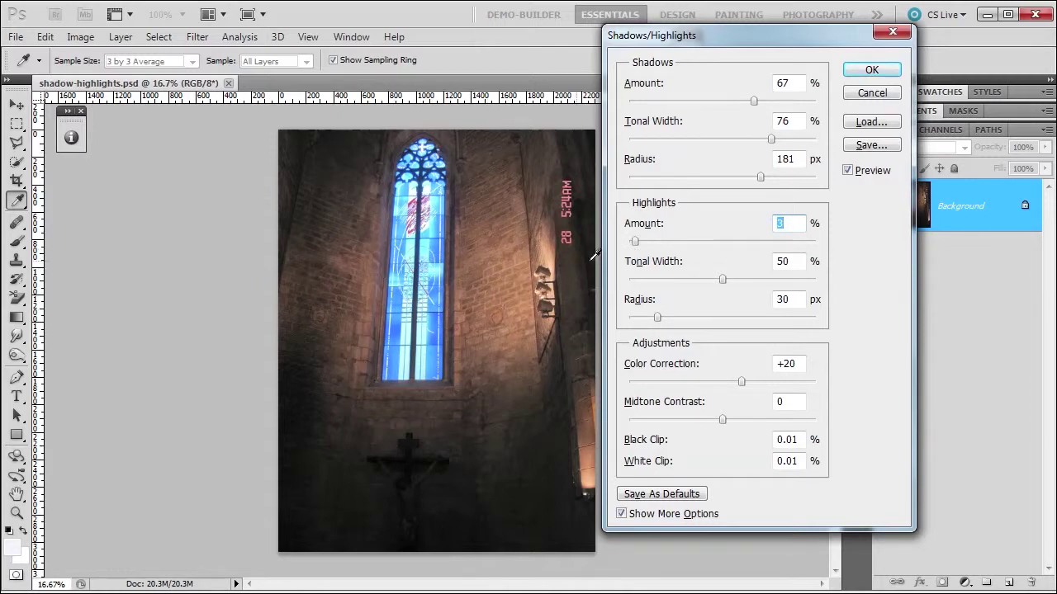
drag(635, 247, 722, 281)
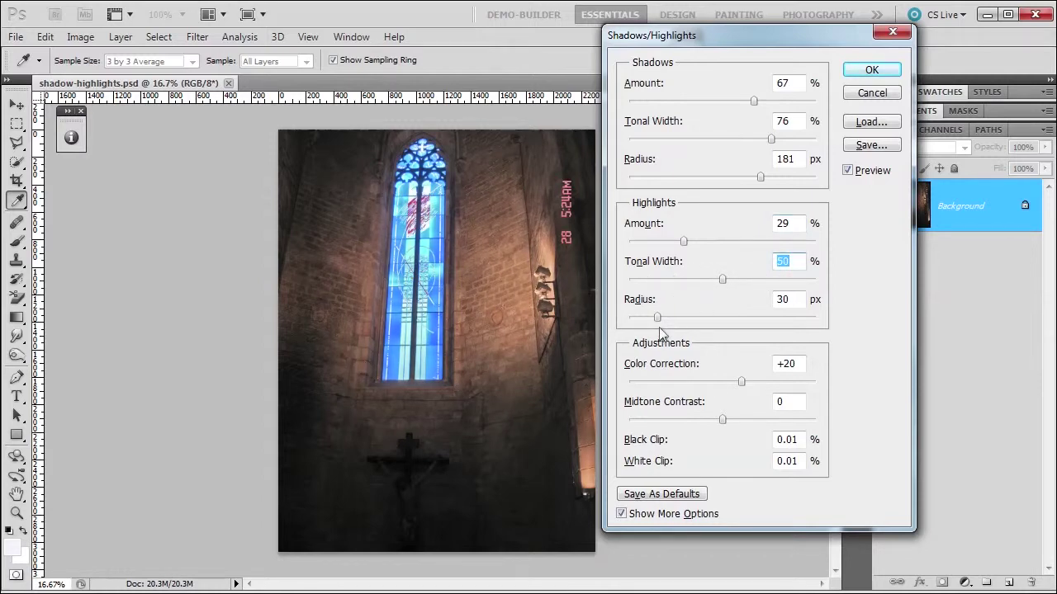
Step: Set colour correction to -12 and midtone contrast to +24, and raise the shadows amount to 82%
drag(747, 392, 675, 393)
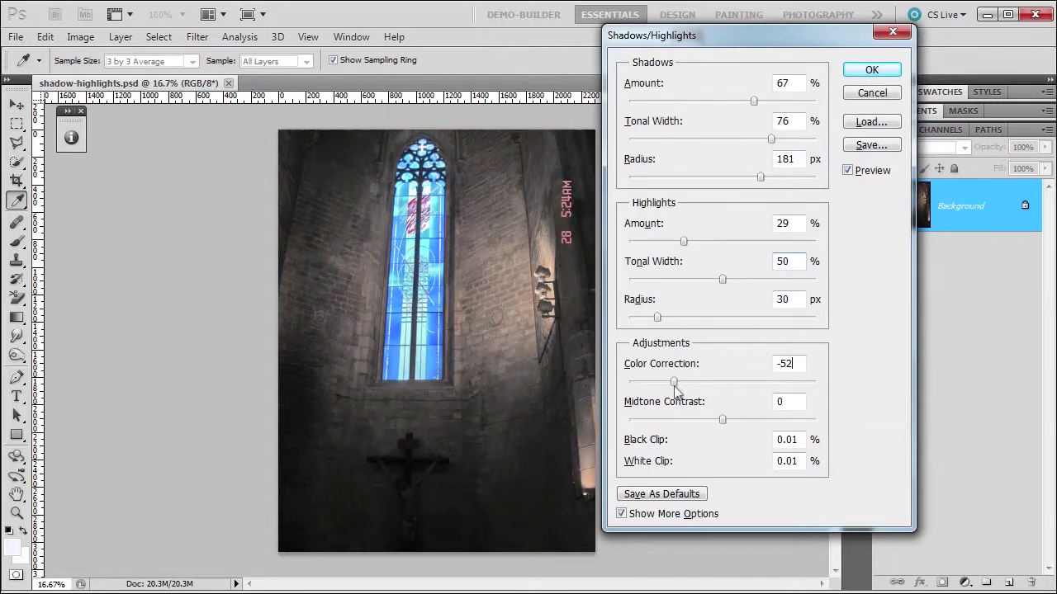
drag(713, 385, 747, 423)
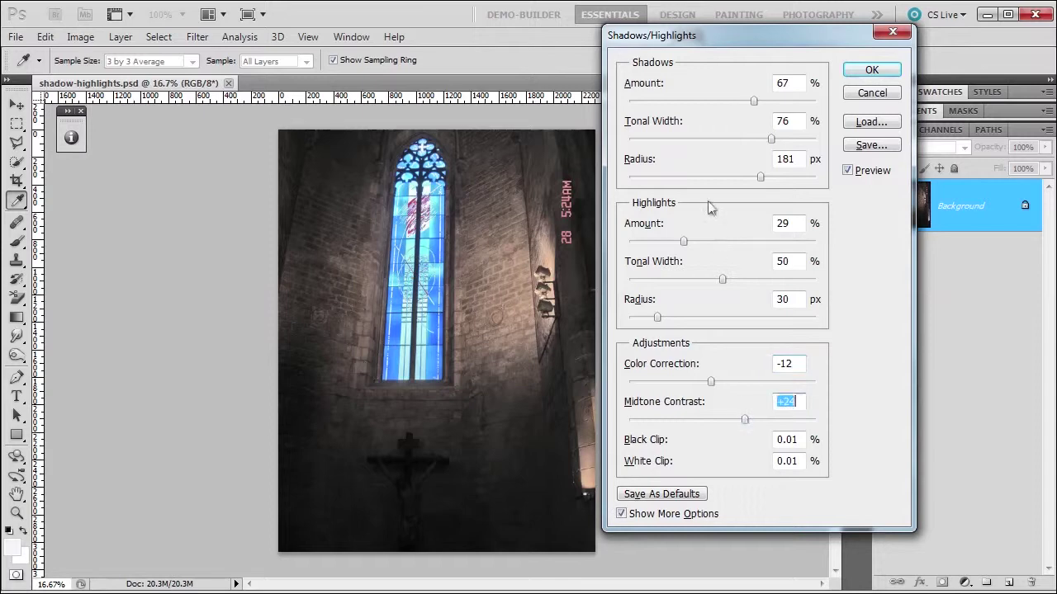
drag(754, 100, 783, 100)
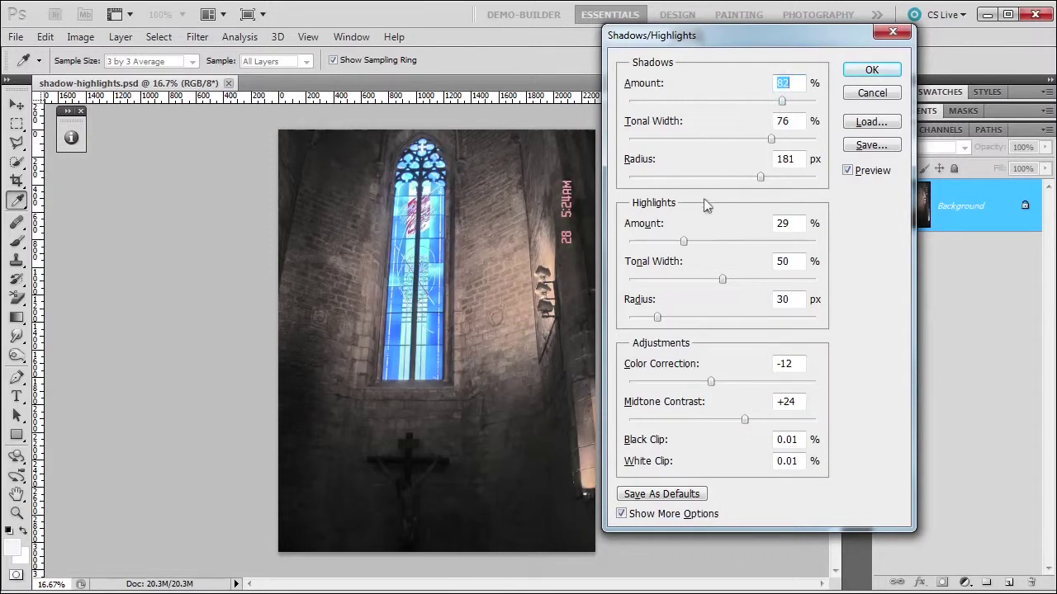
Step: Compare the photo with and without the correction, and save the current Shadows/Highlights settings as defaults
click(848, 172)
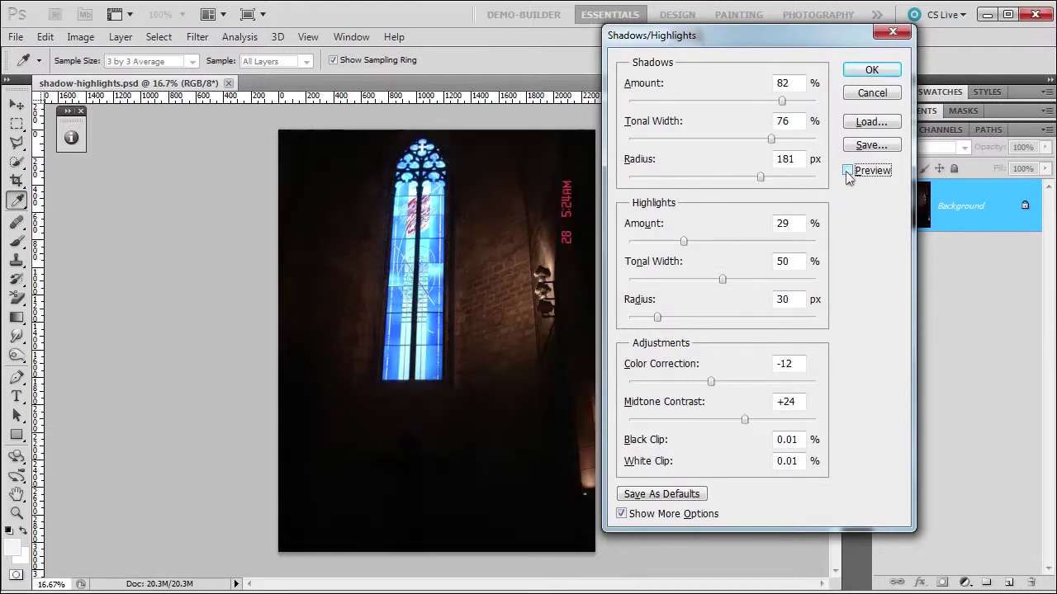
click(848, 176)
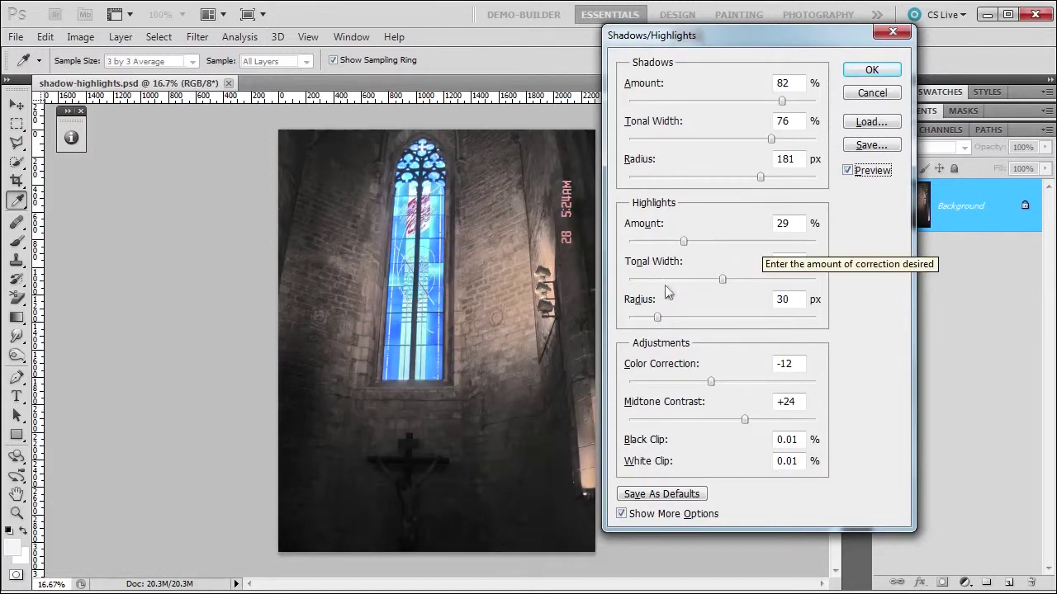
click(636, 498)
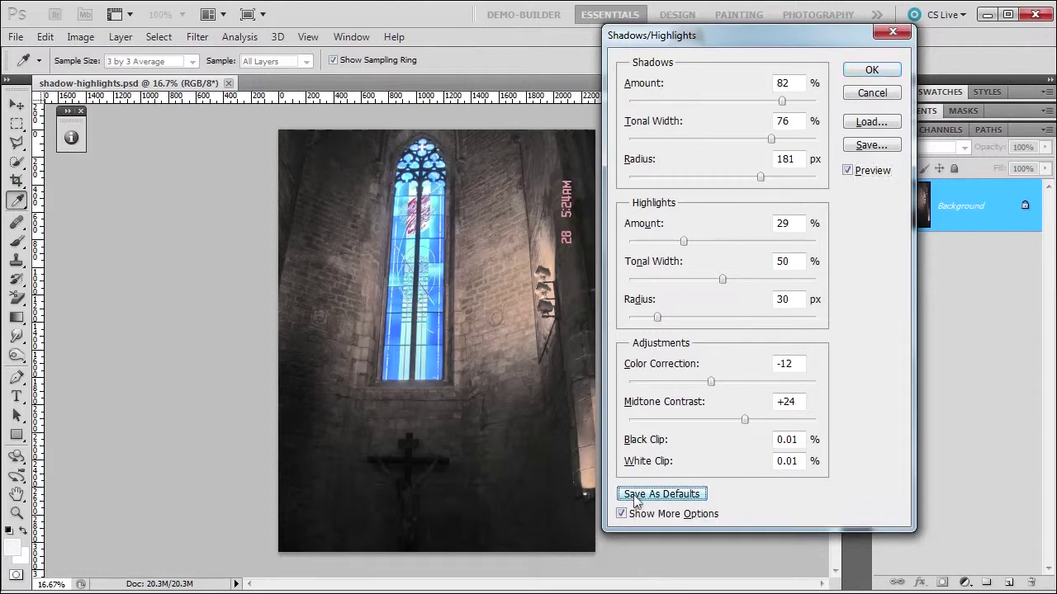
Step: Apply the Shadows/Highlights correction directly to the Background layer and undo it
click(871, 71)
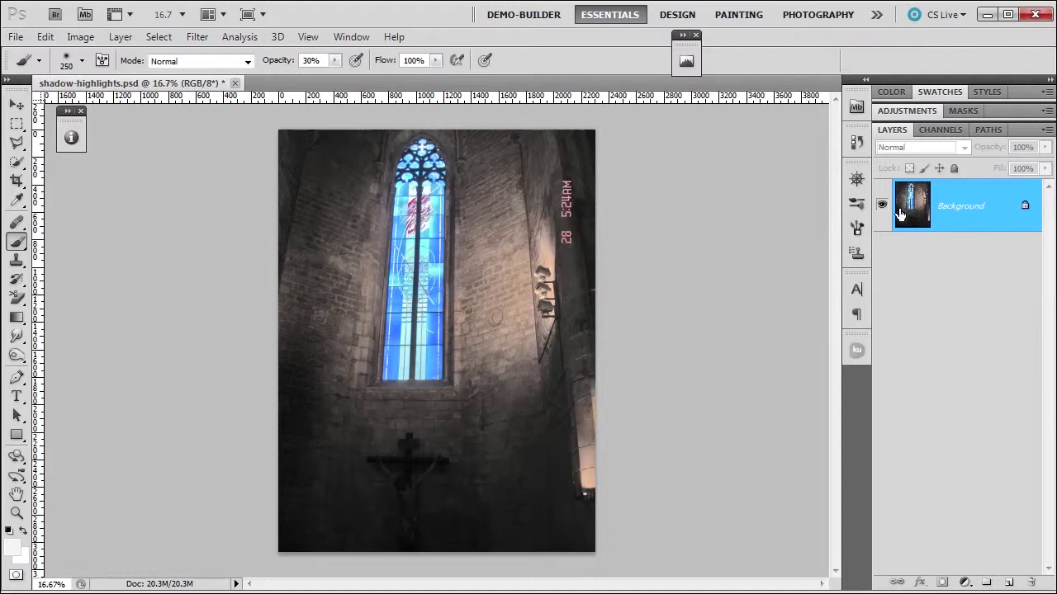
click(44, 37)
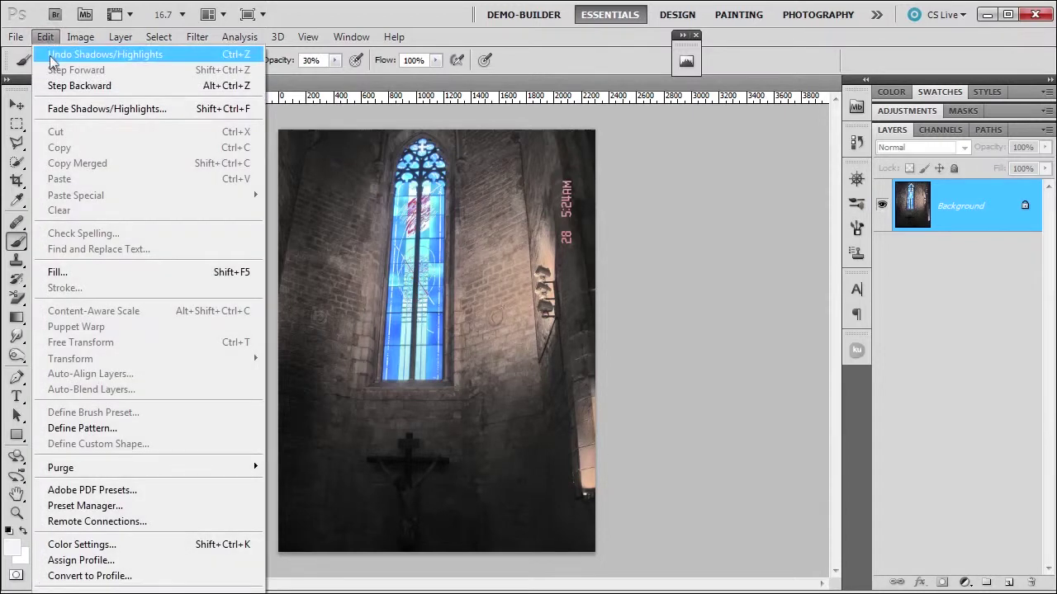
click(51, 58)
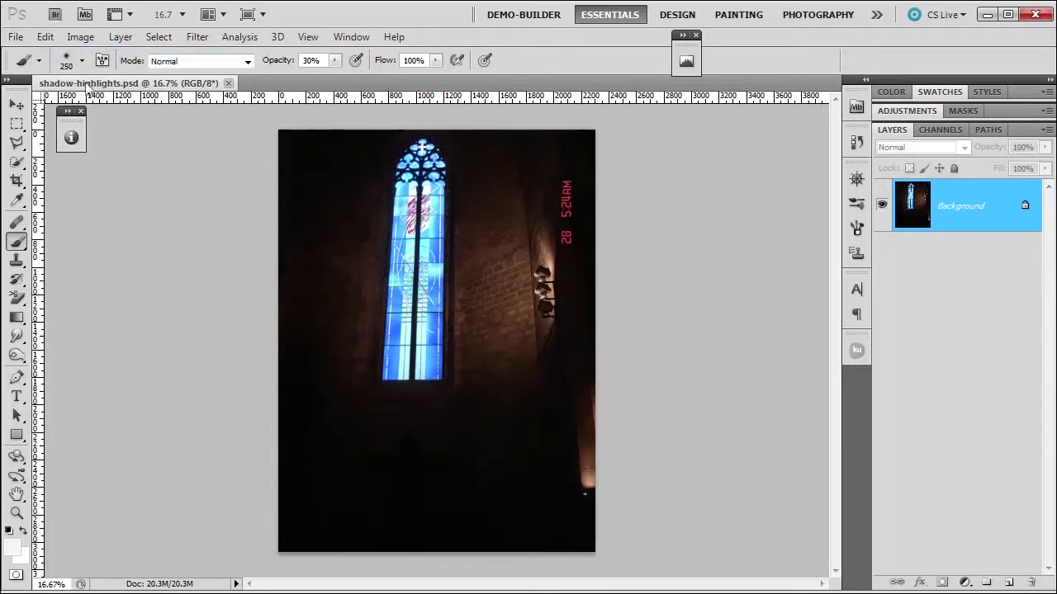
Step: Convert the Background layer to a smart object and apply Shadows/Highlights to it with the saved default settings
right_click(975, 195)
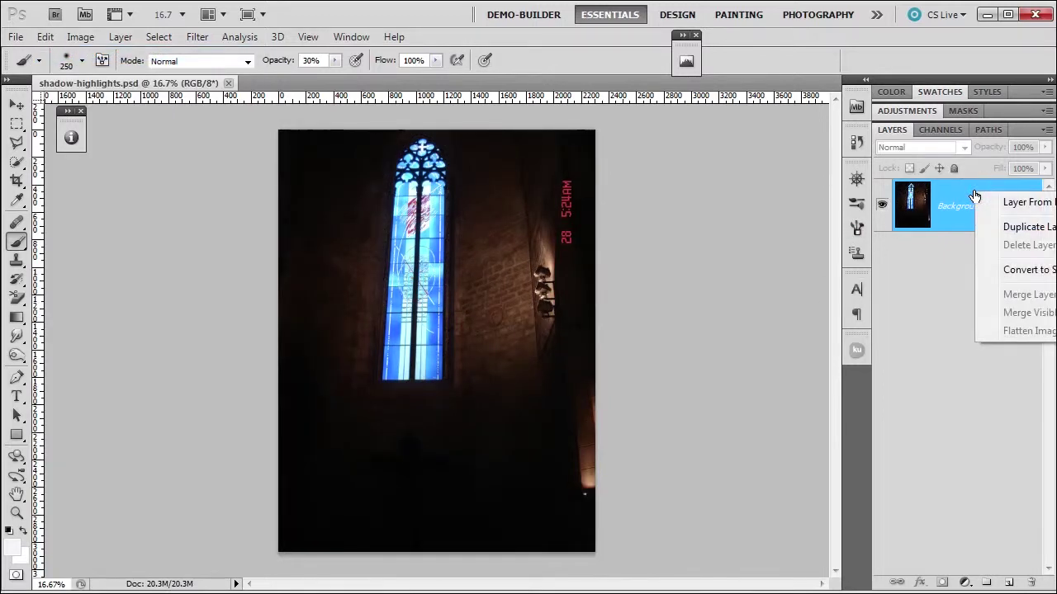
click(1012, 271)
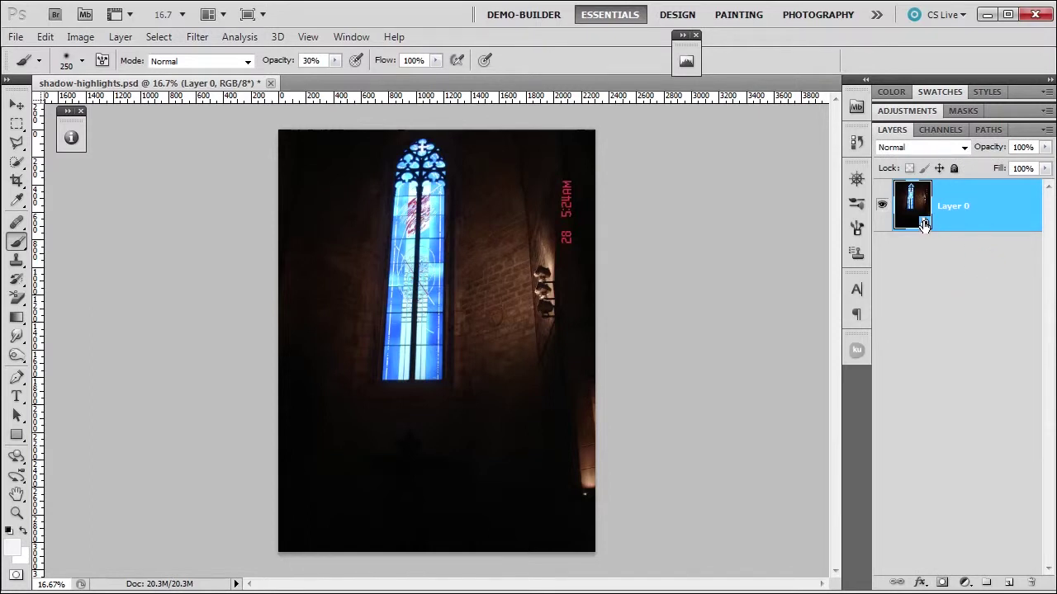
click(80, 37)
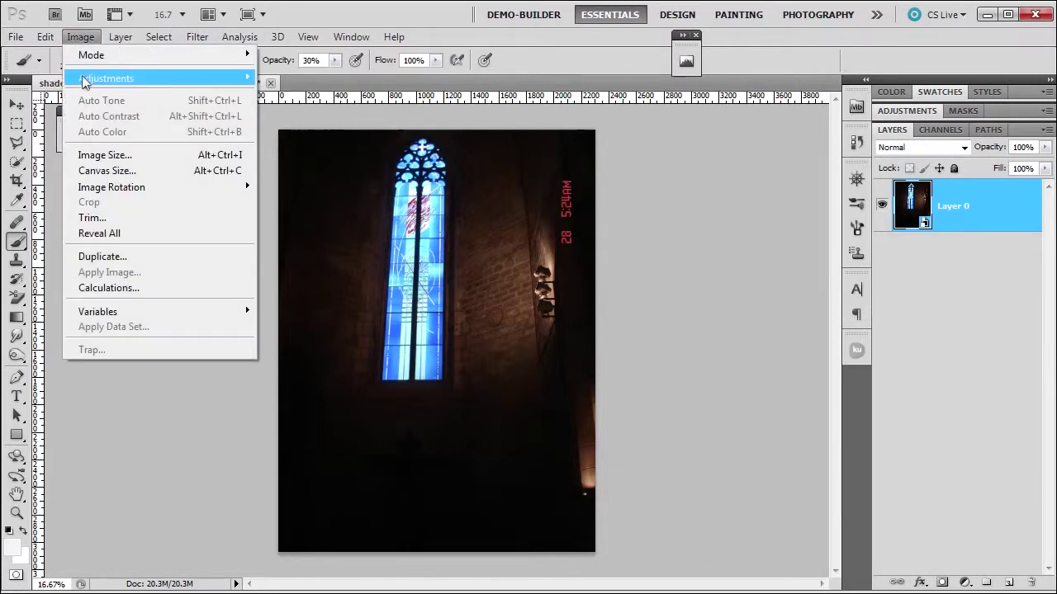
mouse_move(83, 78)
click(310, 332)
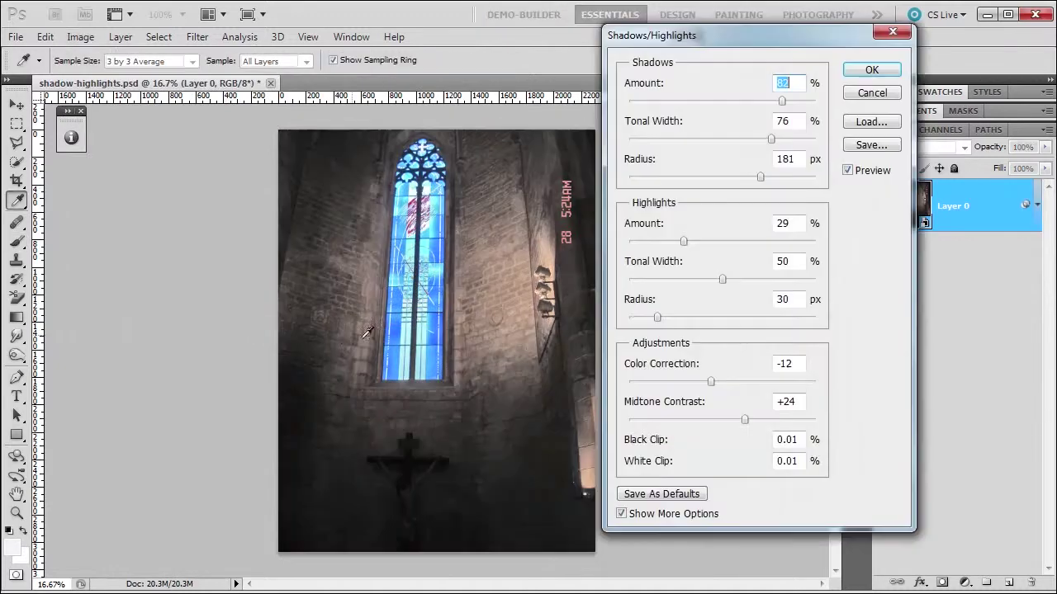
drag(697, 35, 625, 52)
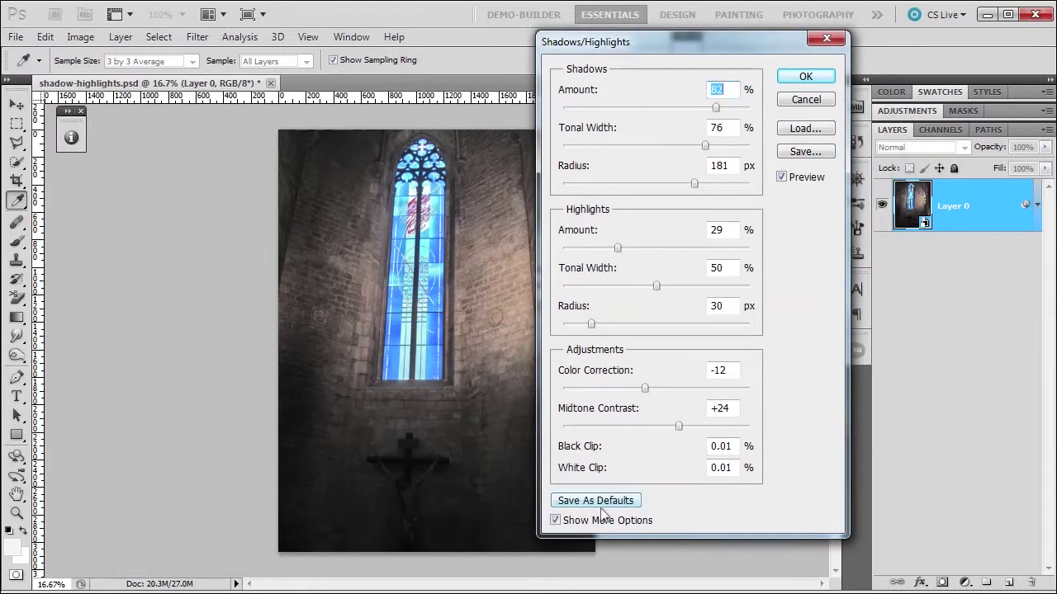
click(805, 77)
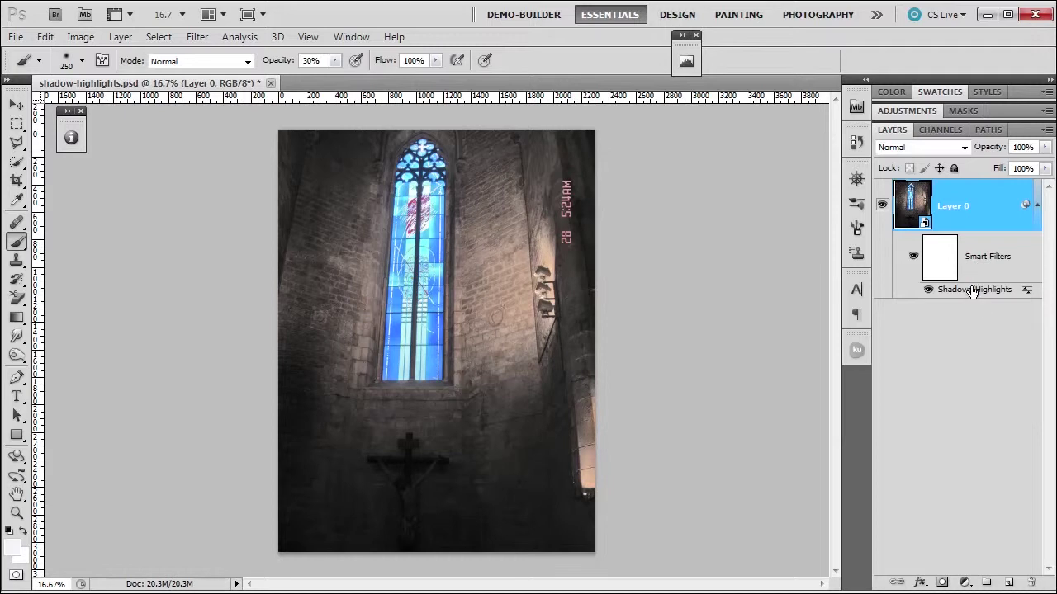
Step: Try a slightly lower shadows amount in the Shadows/Highlights smart filter and cancel the change
double_click(975, 289)
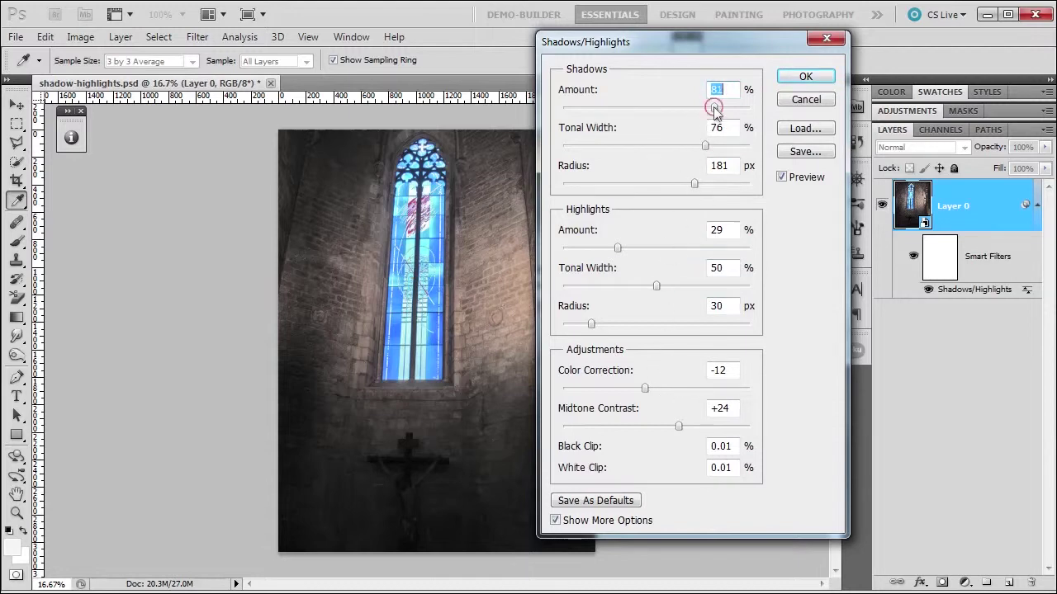
mouse_move(716, 108)
mouse_down()
mouse_move(644, 125)
mouse_move(710, 120)
mouse_up()
click(802, 100)
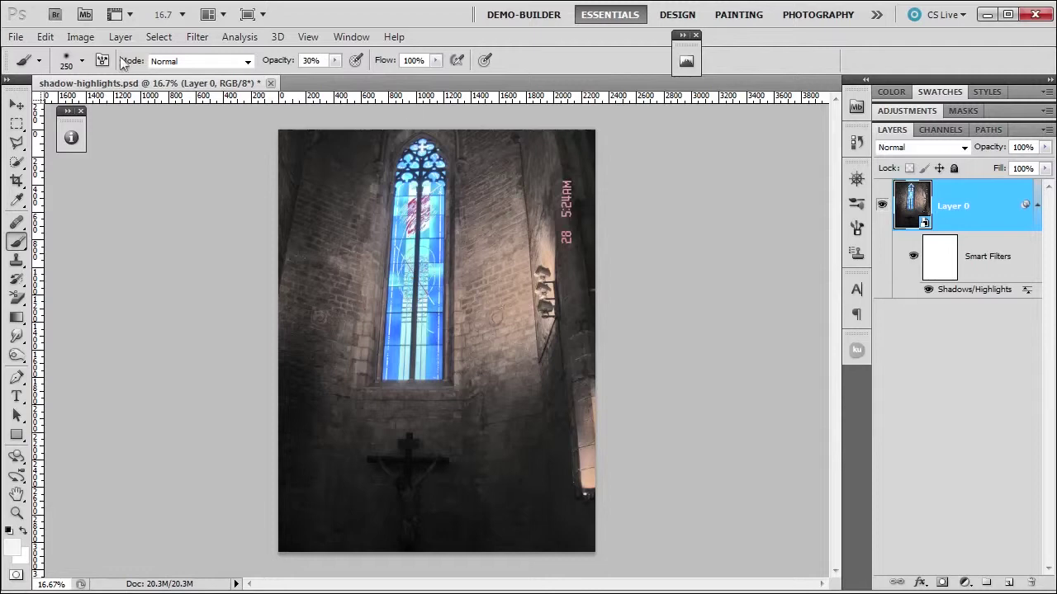
click(80, 36)
mouse_move(120, 79)
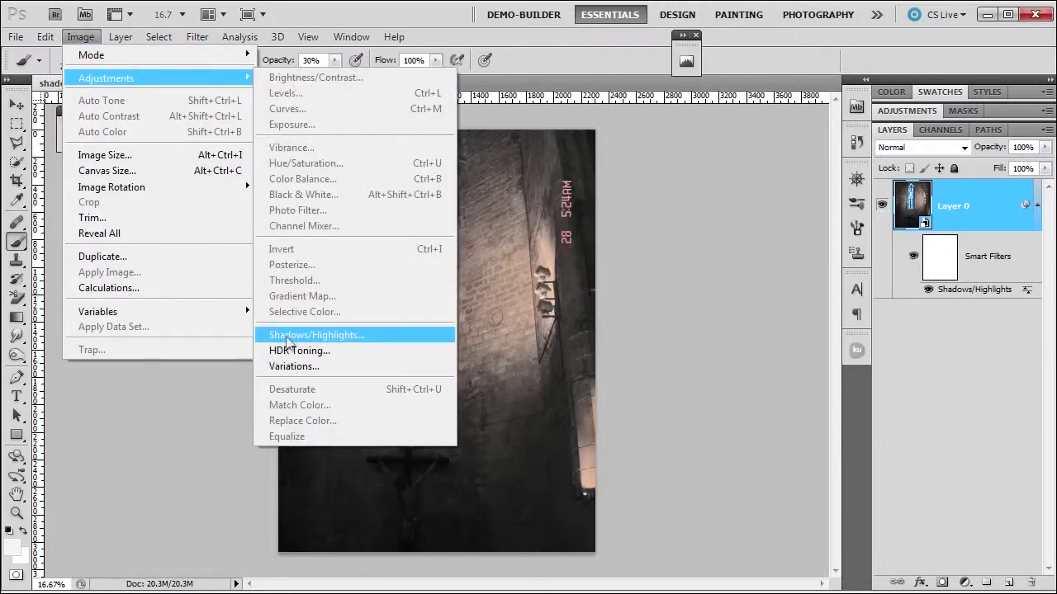
click(697, 342)
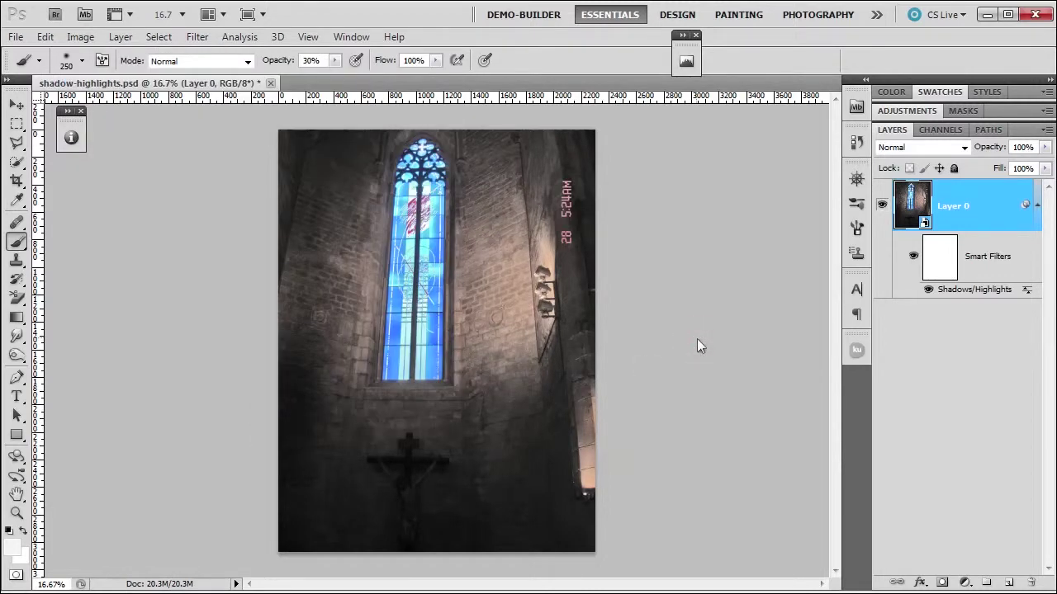